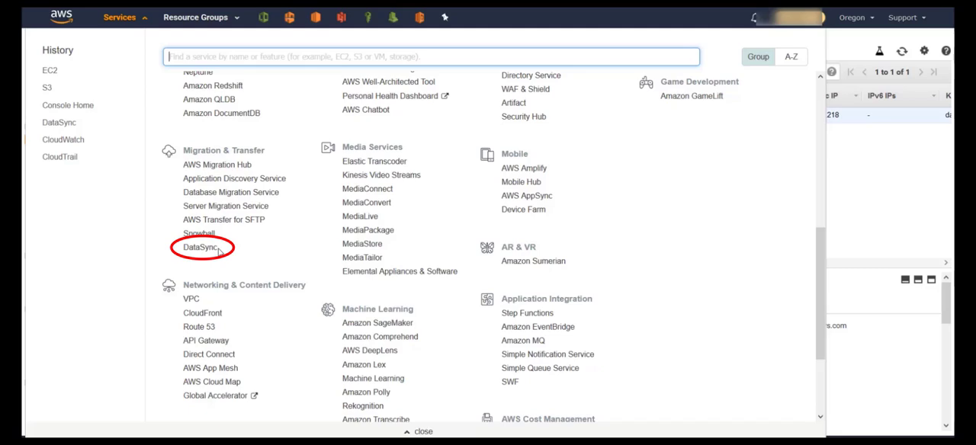
- Start a DataSync agent setup and launch the us-west-2 DataSync AMI from the EC2 agent deployment guide
click(217, 250)
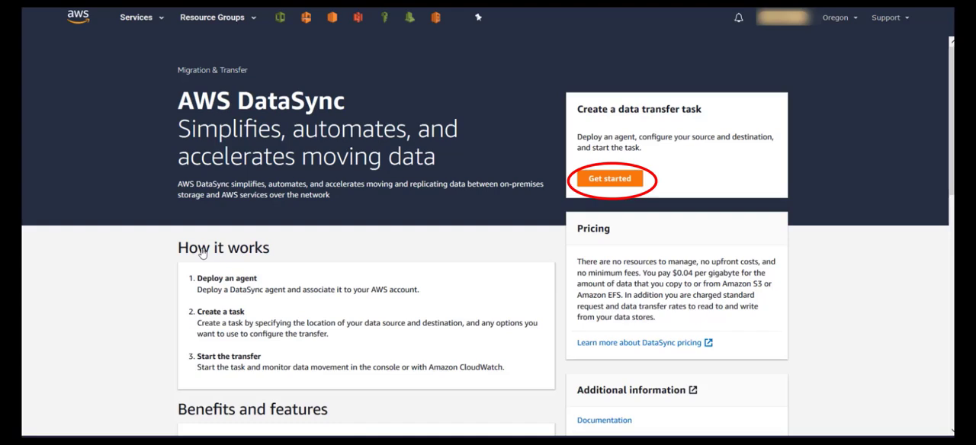
click(613, 179)
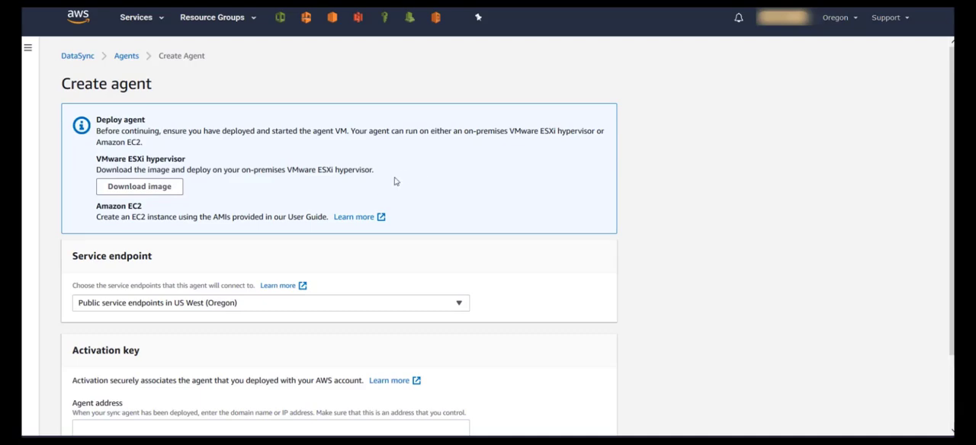
click(355, 218)
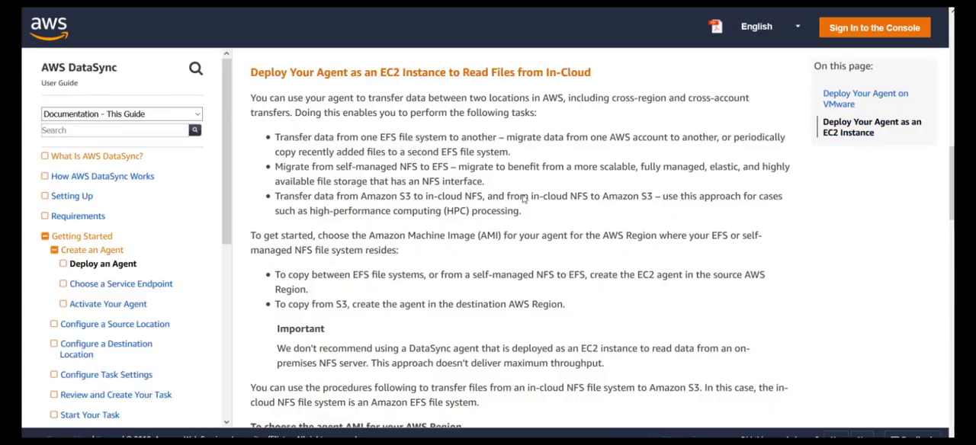
scroll(543, 277, down, 5)
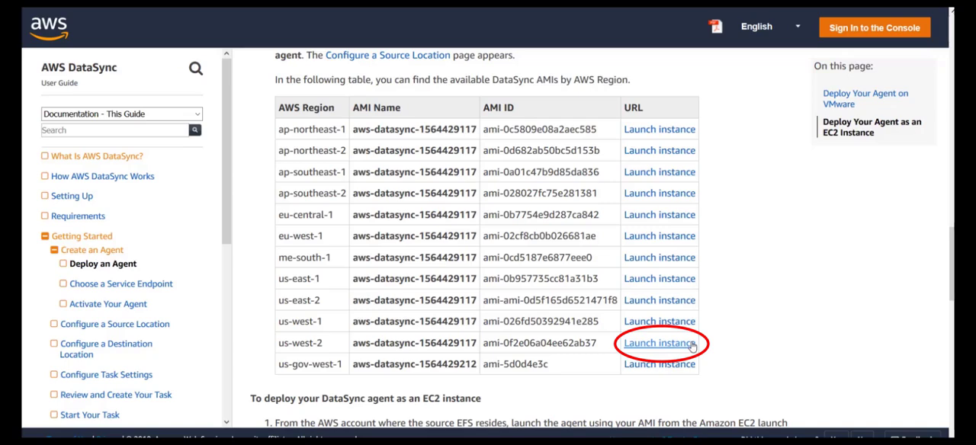
click(660, 343)
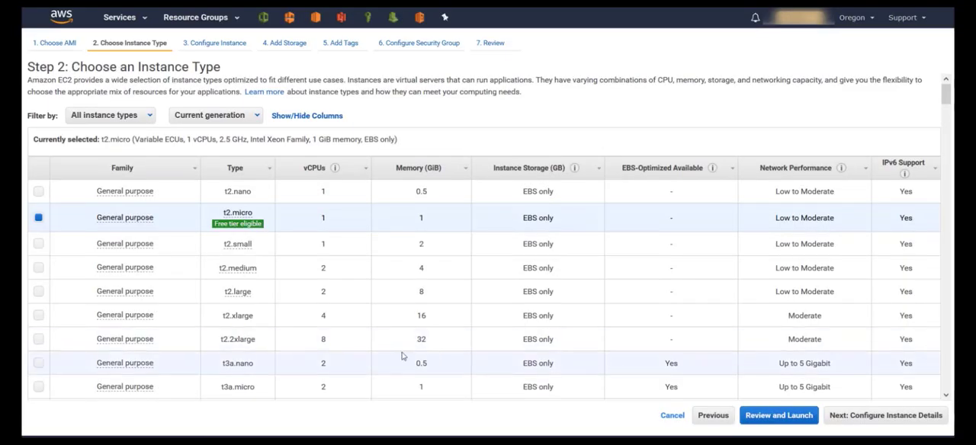
- Choose the compute optimized c5.2xlarge instance type and continue to the instance details
scroll(403, 356, down, 4)
scroll(403, 356, down, 10)
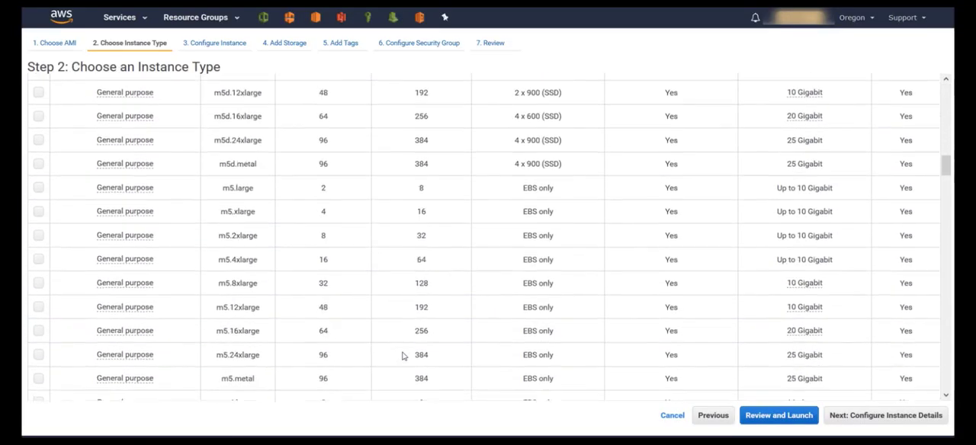
scroll(403, 357, down, 5)
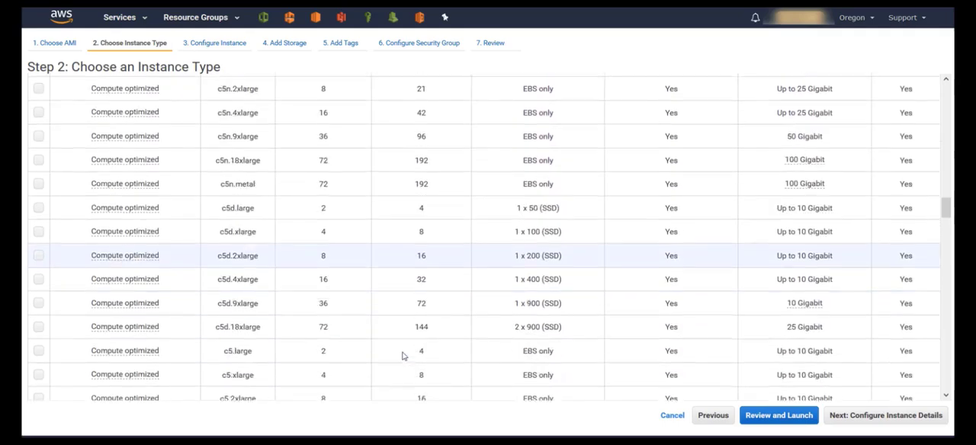
scroll(403, 356, down, 2)
mouse_move(114, 250)
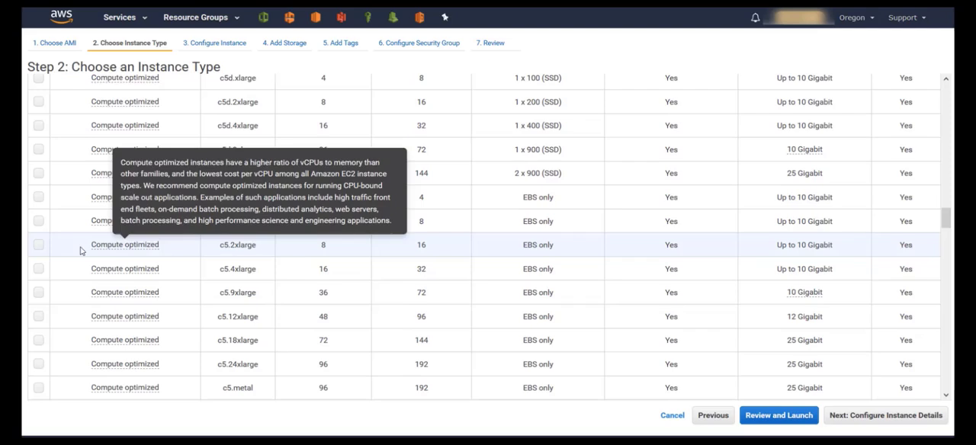
click(38, 245)
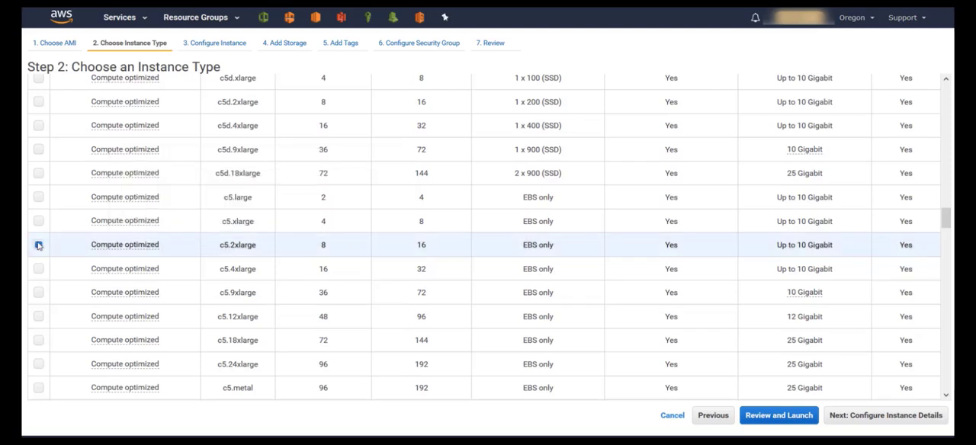
click(876, 419)
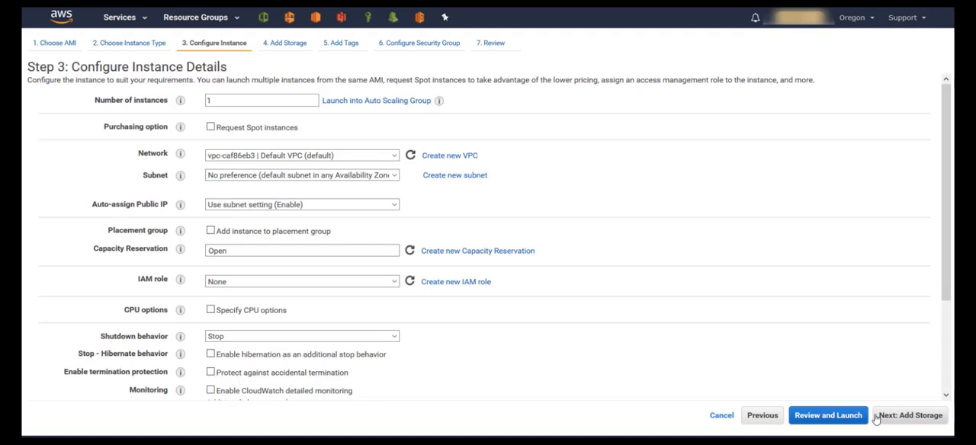
- Place the instance in the NFS Server VPC, enable auto-assigned public IP, and continue to storage
click(393, 157)
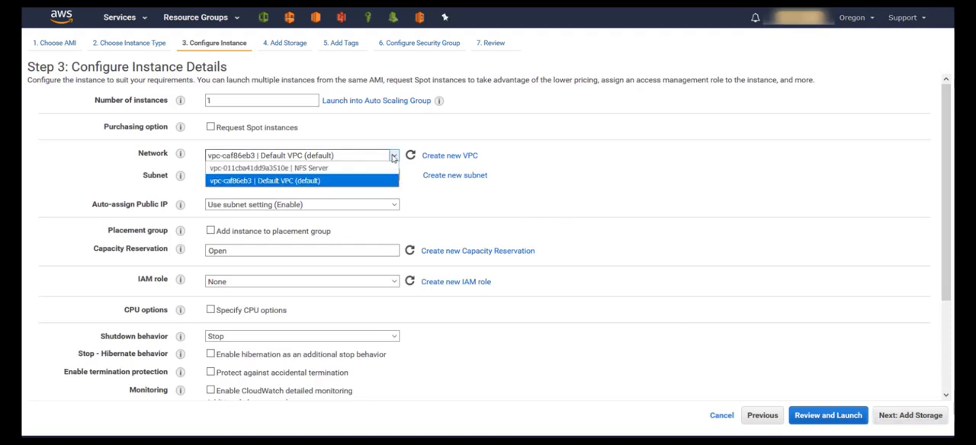
click(371, 168)
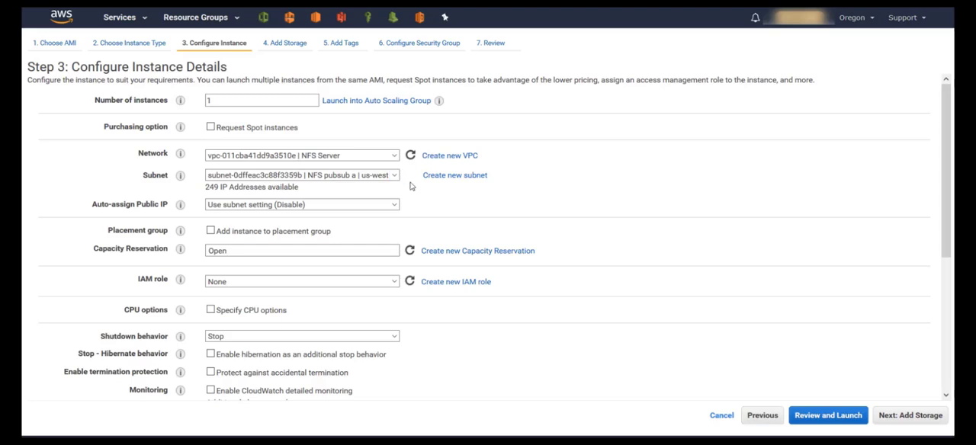
click(393, 204)
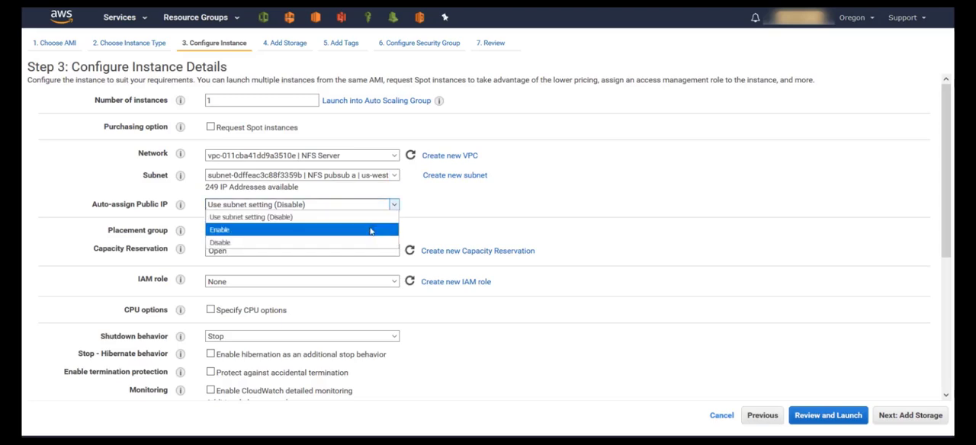
click(371, 231)
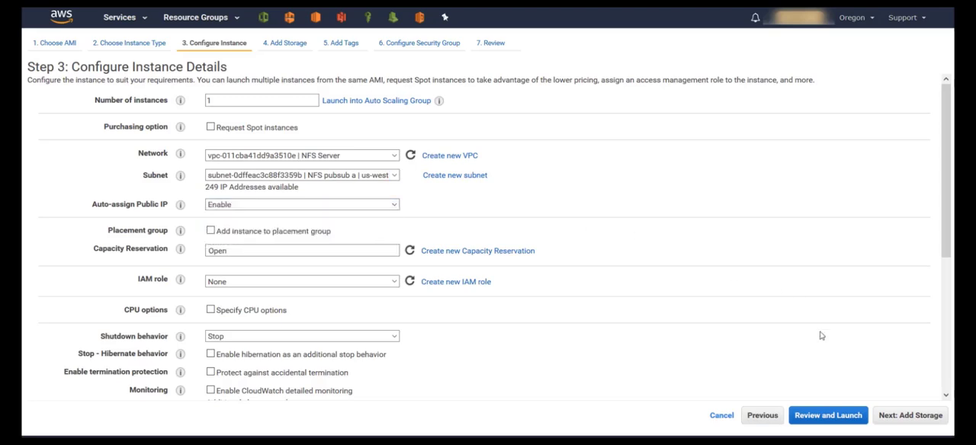
click(909, 418)
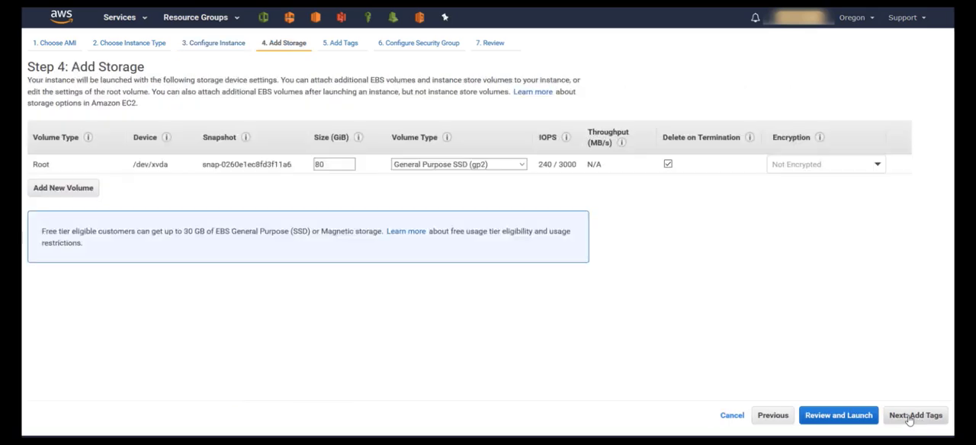
- Keep the default storage without tags, assign the existing DataSyncSG security group, and proceed to the launch review
click(909, 418)
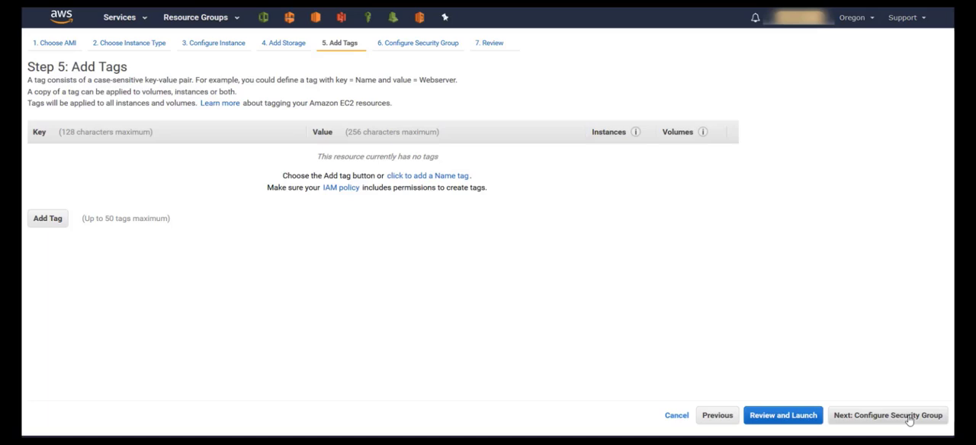
click(909, 418)
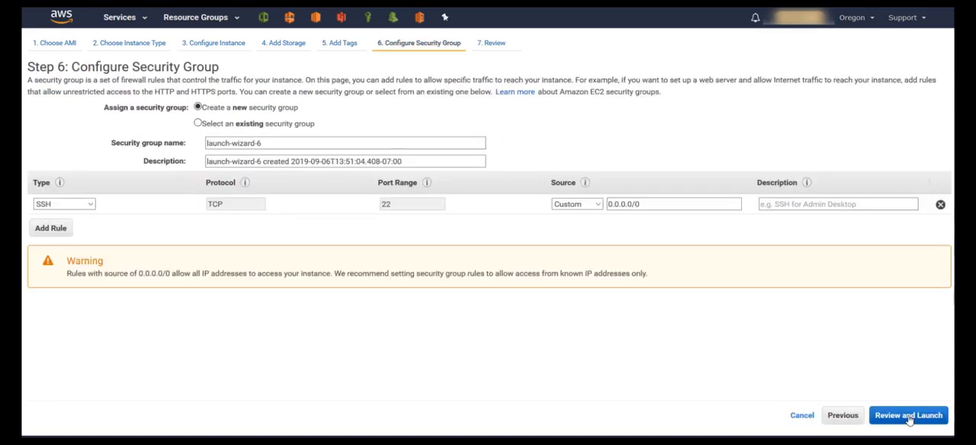
click(198, 124)
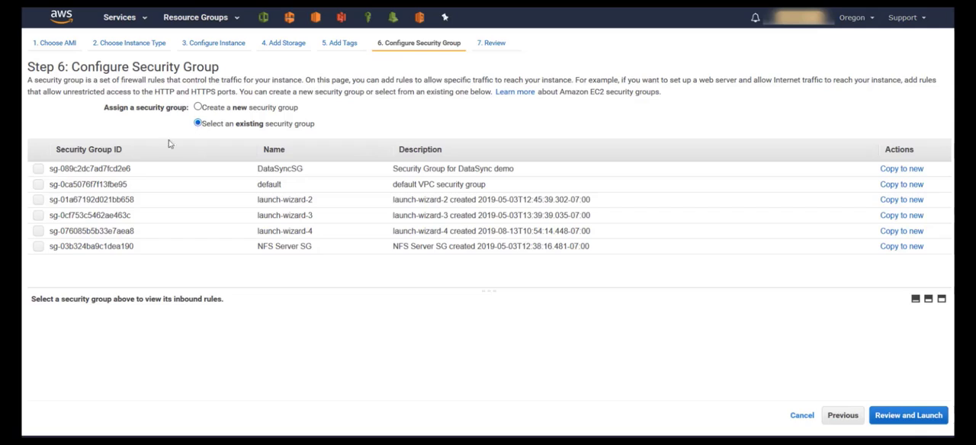
click(38, 168)
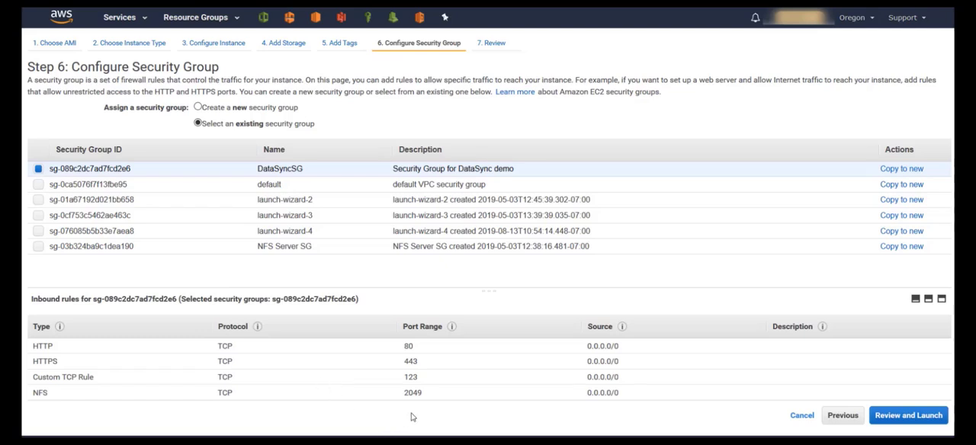
click(902, 416)
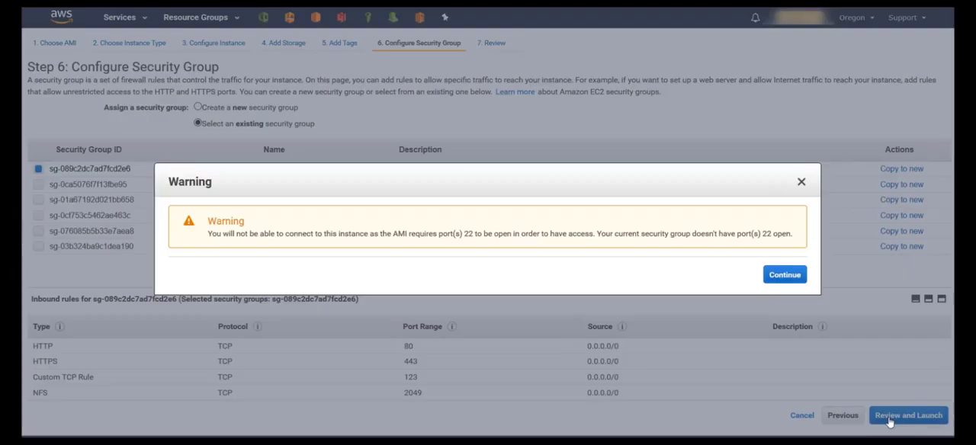
click(791, 279)
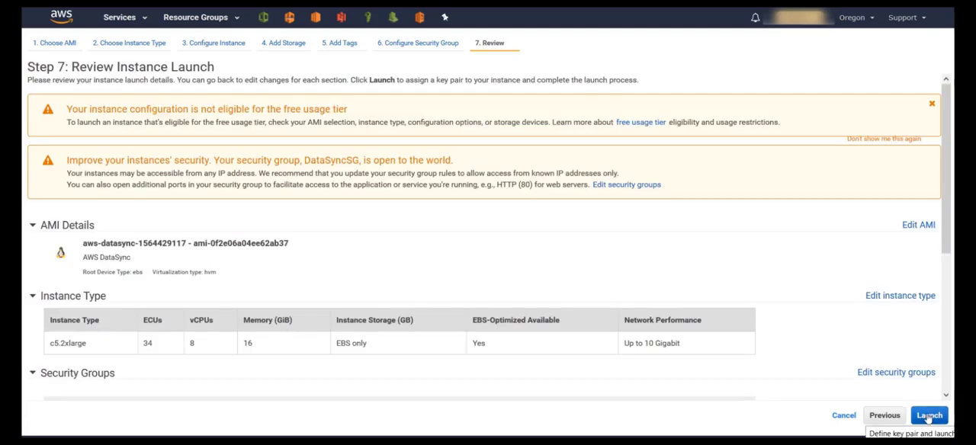
- Launch the instance without a key pair, acknowledging the access limitation, and check its state in the refreshed instances list
click(929, 416)
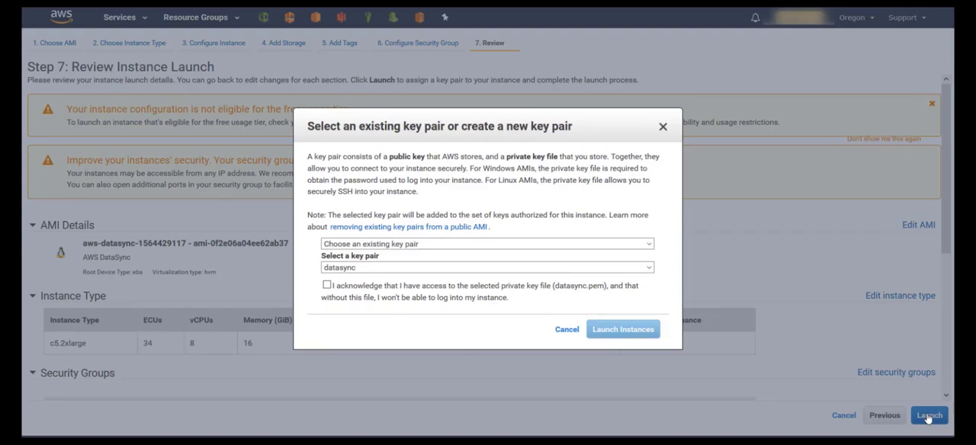
click(576, 245)
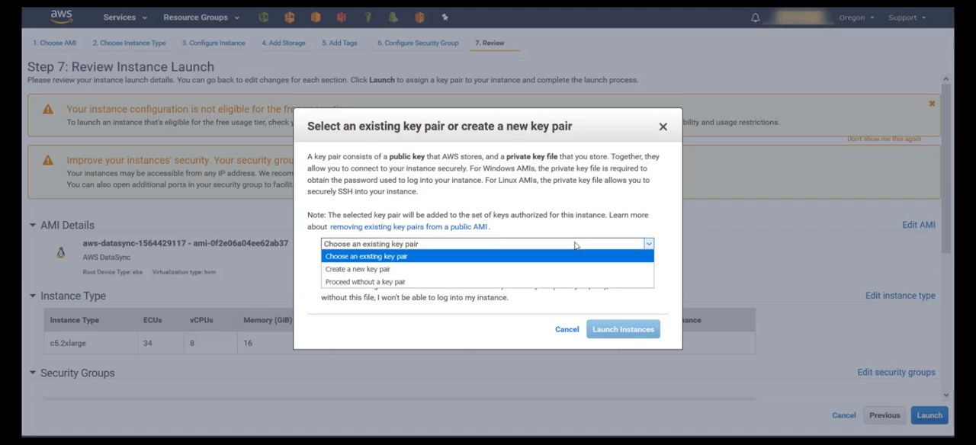
click(536, 282)
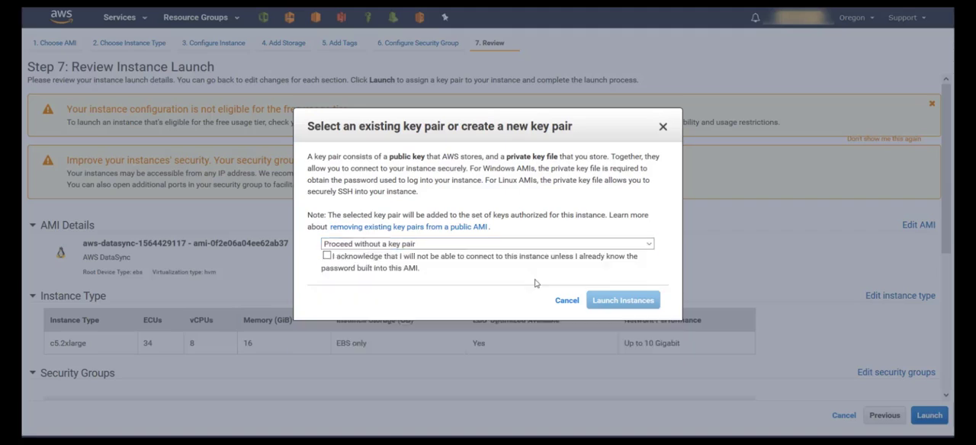
click(327, 257)
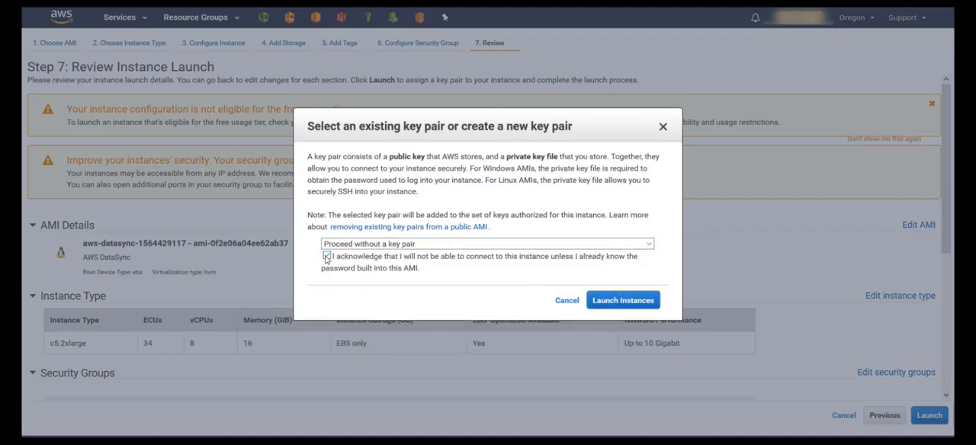
click(624, 301)
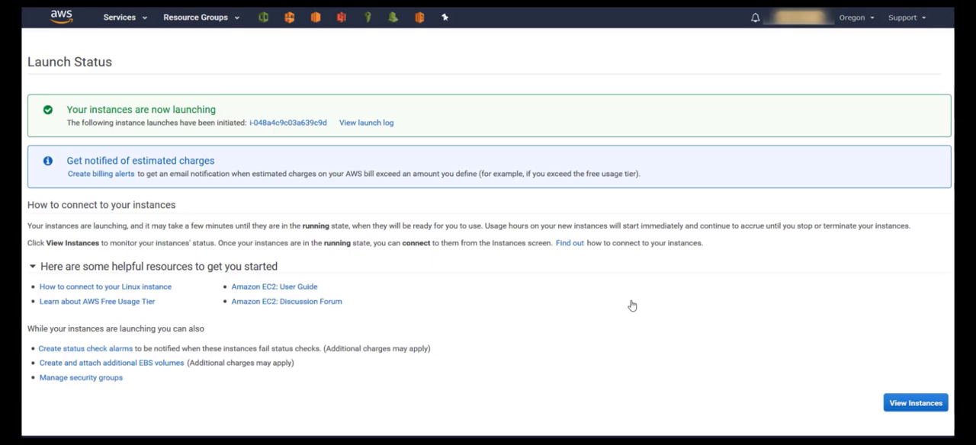
click(902, 404)
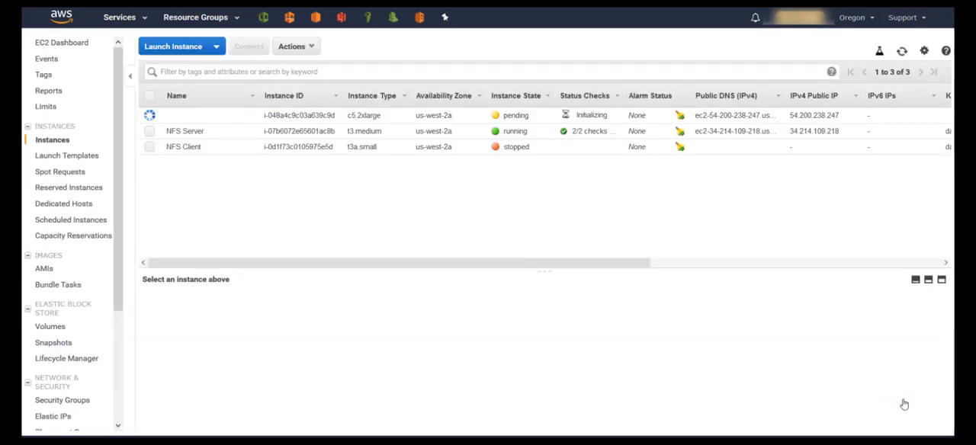
click(902, 51)
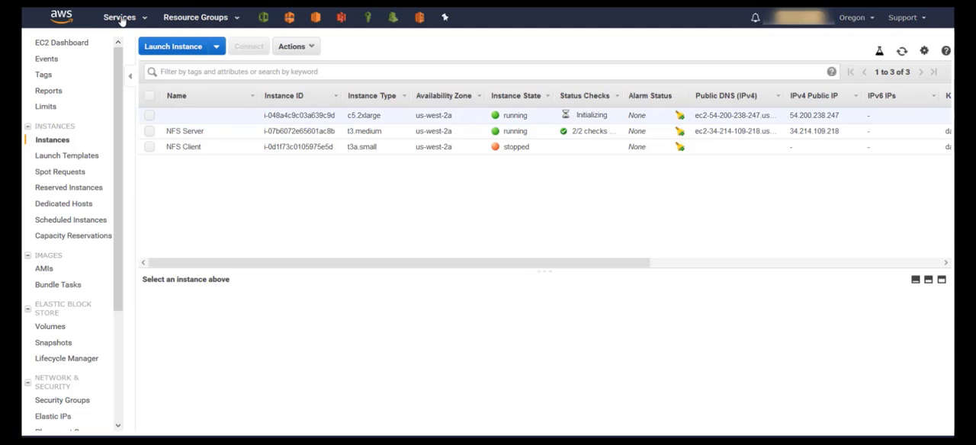
- Return to the DataSync service and go to the activation key section of the Create agent page
click(120, 18)
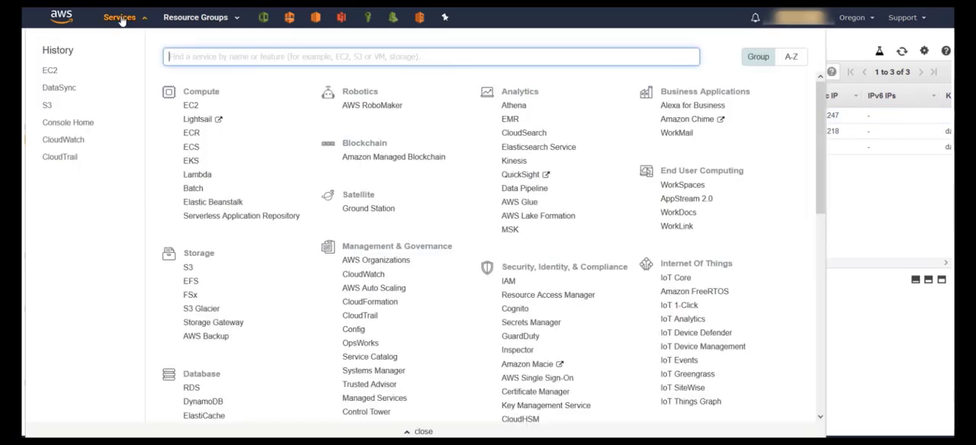
click(59, 88)
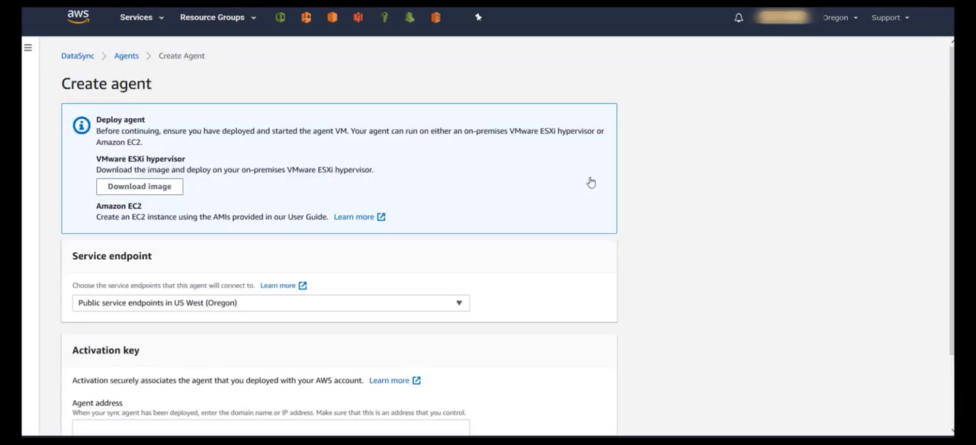
scroll(591, 182, down, 2)
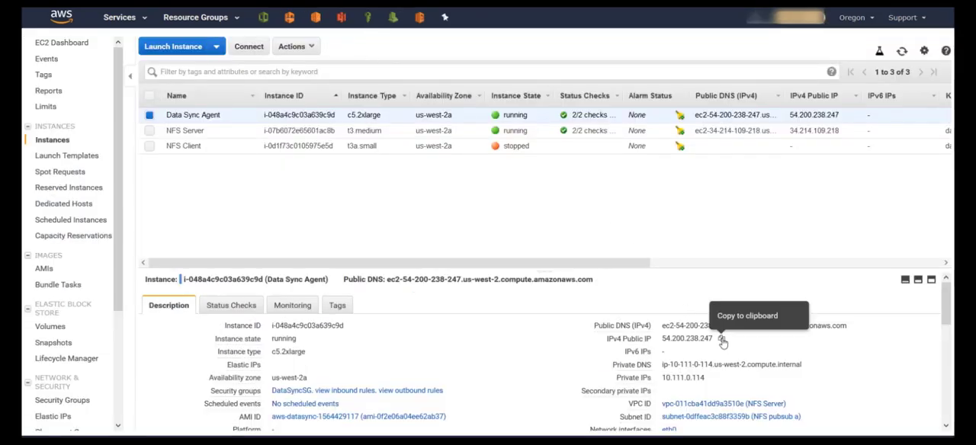
- Copy the Data Sync Agent instance's IPv4 public IP into the DataSync agent address and get the activation key
click(722, 340)
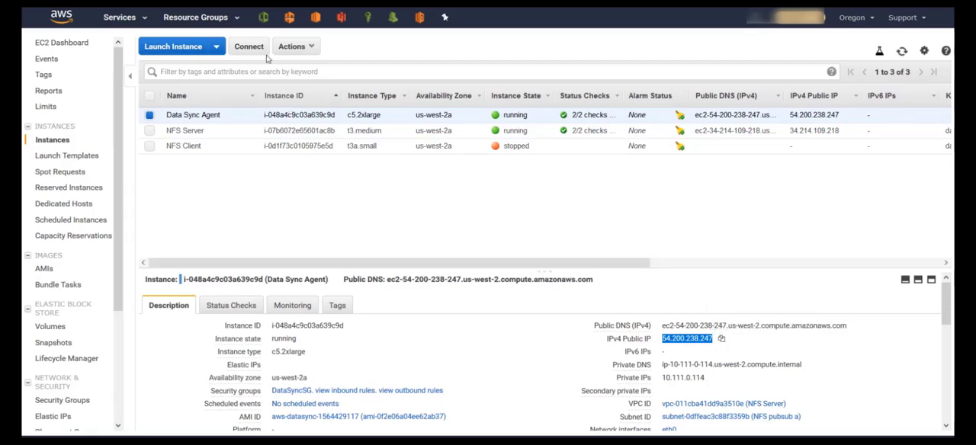
key(ctrl+shift+Tab)
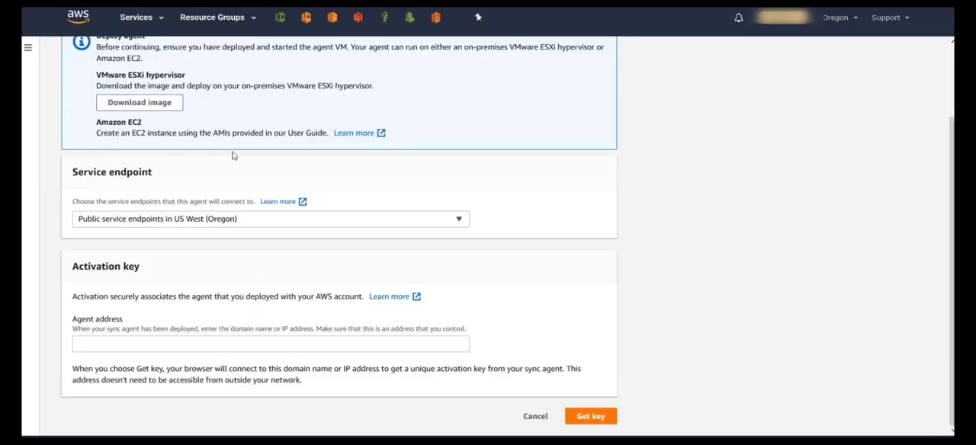
click(222, 344)
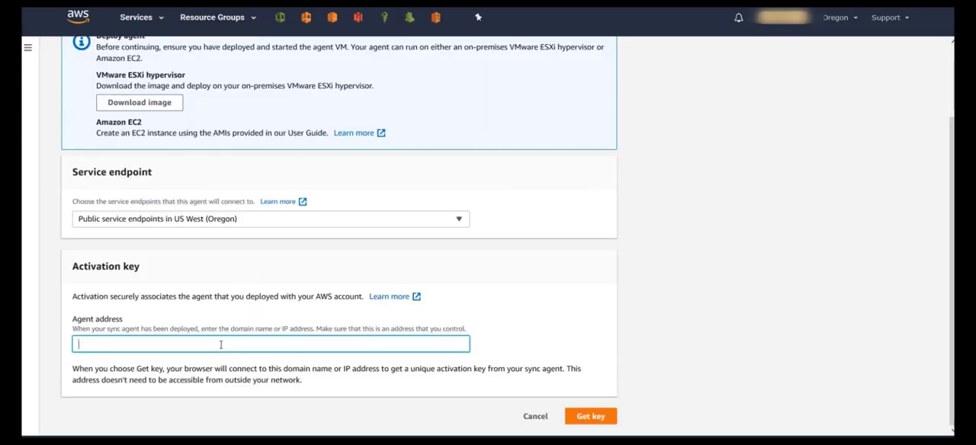
key(ctrl+v)
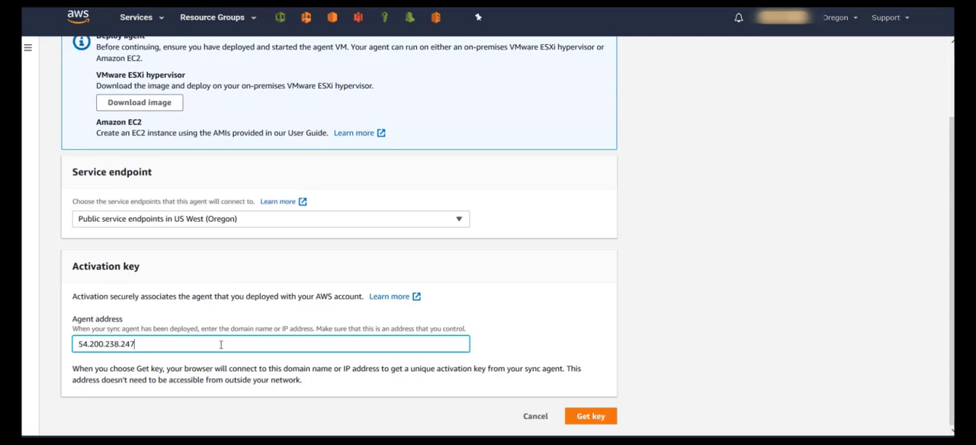
click(583, 418)
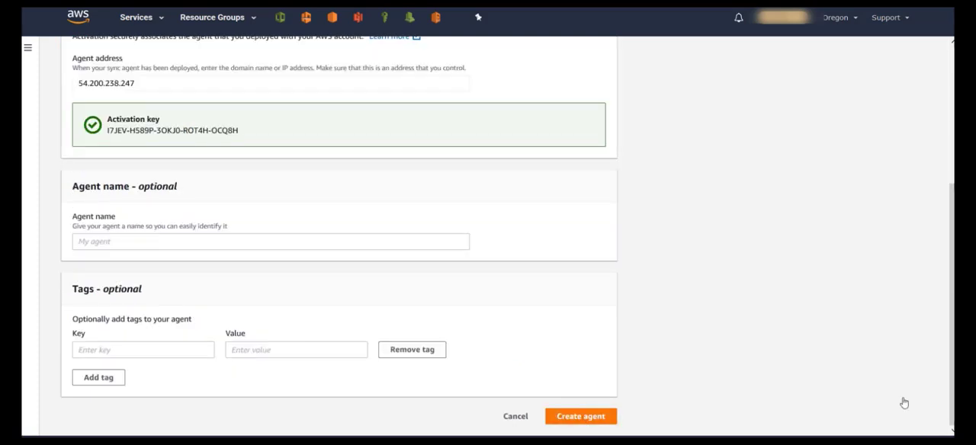
- Name the agent "DataSync Agent" and create it without tags
click(271, 242)
text(Dat)
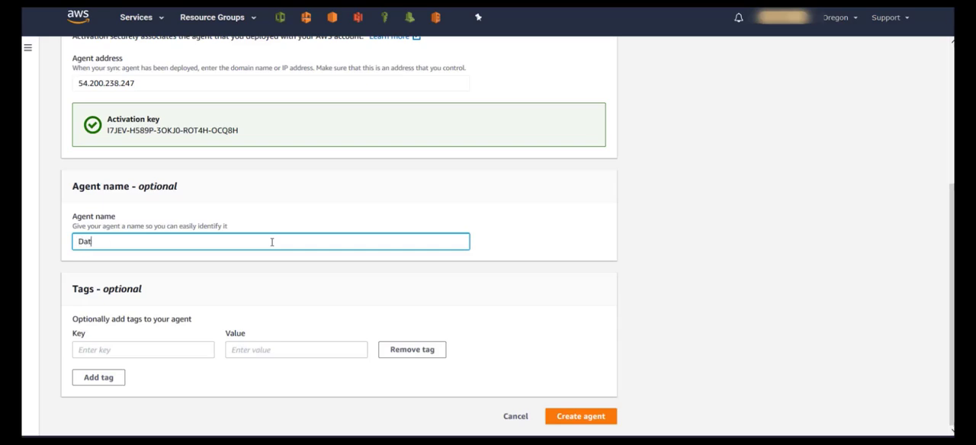
text(aSync Agent)
click(578, 419)
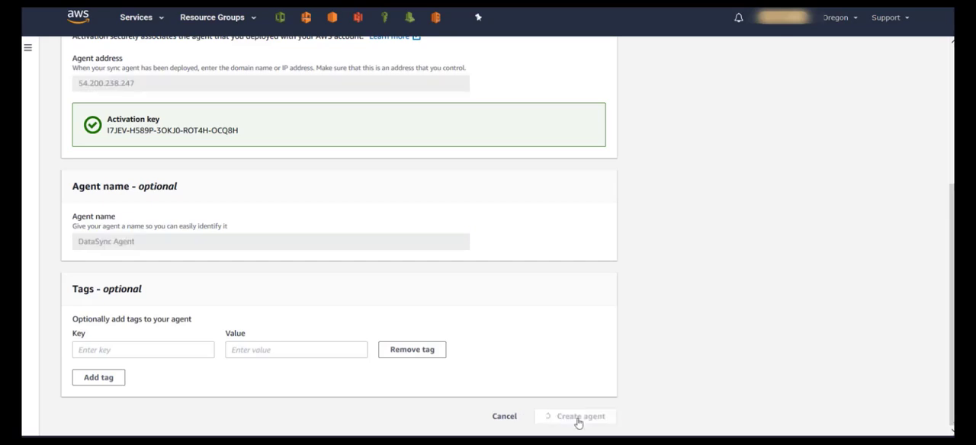